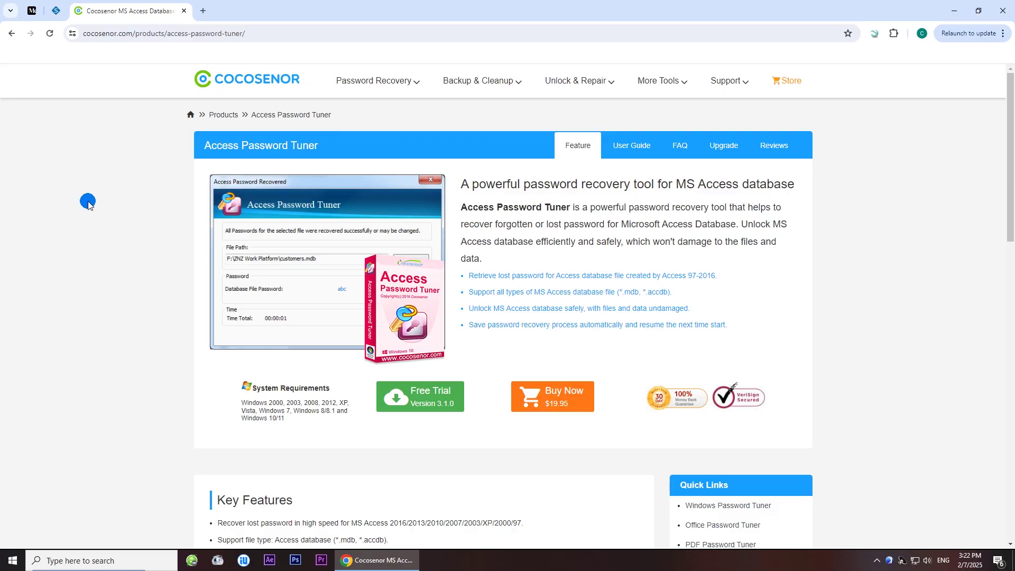
Step: Focus Chrome's address bar to enter the cocosenor.com Access Password Tuner page
click(101, 33)
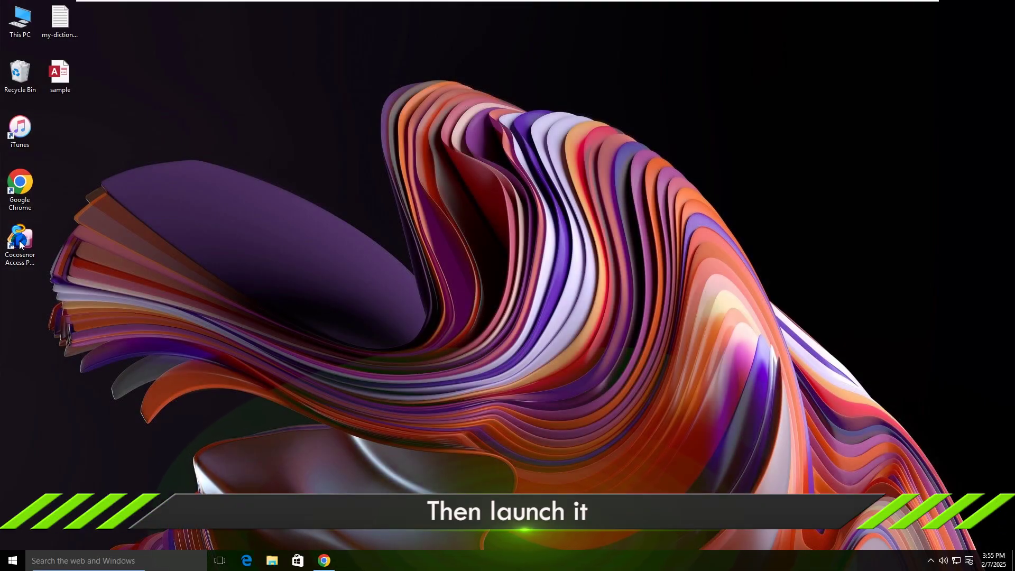
Step: Launch Access Password Tuner and load sample.accdb from the Desktop as the target
double_click(20, 247)
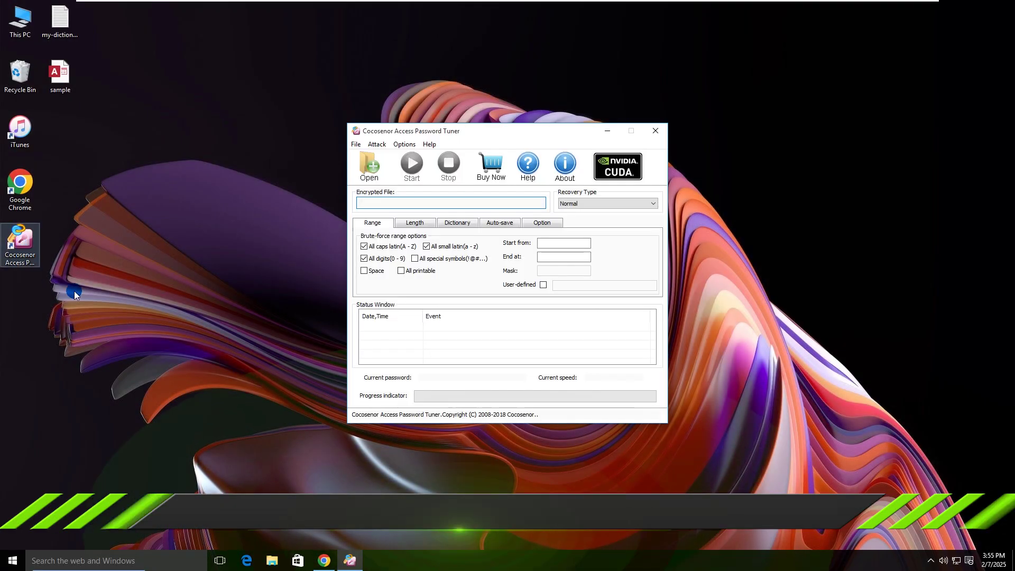
click(369, 169)
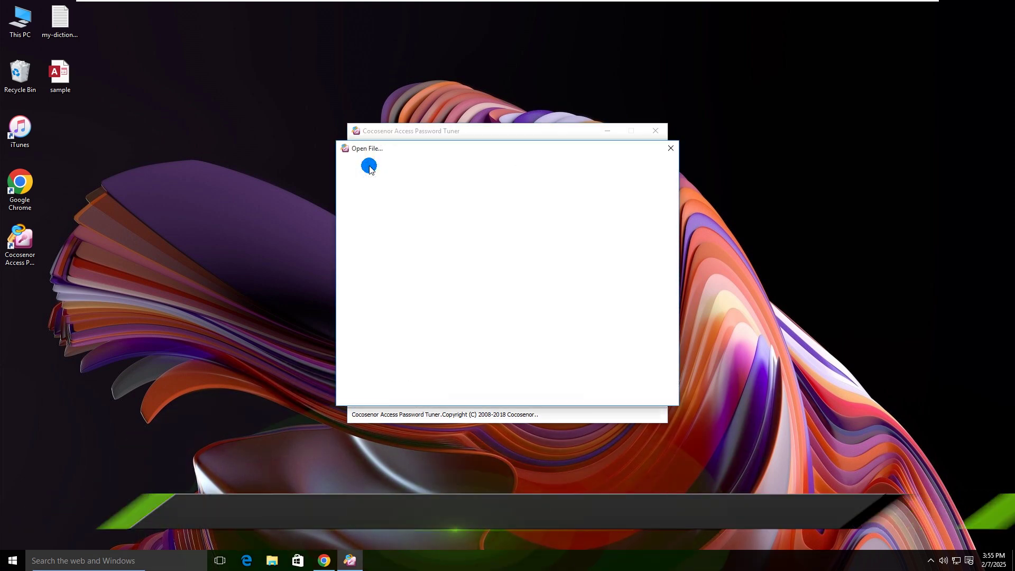
click(373, 216)
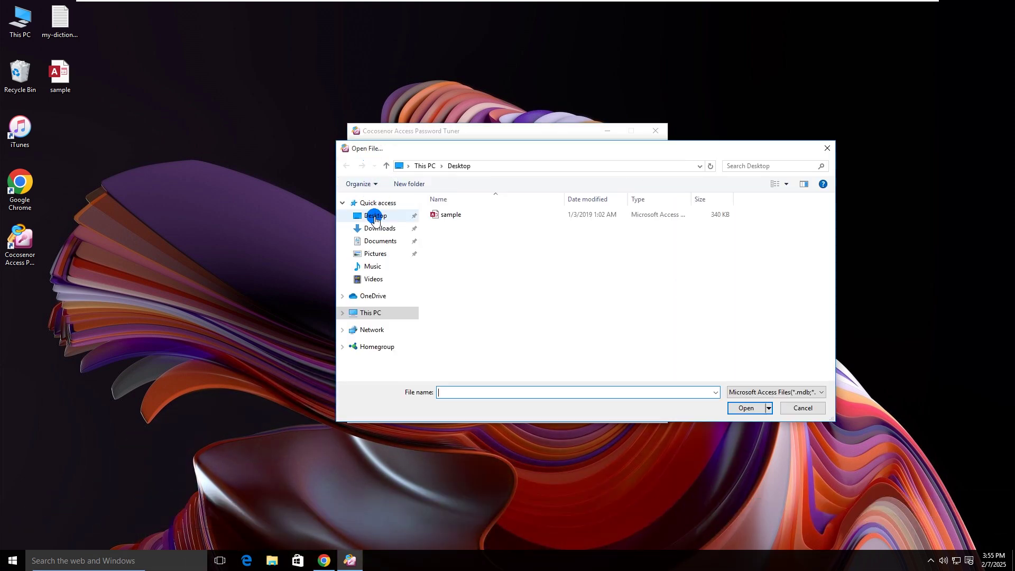
click(451, 215)
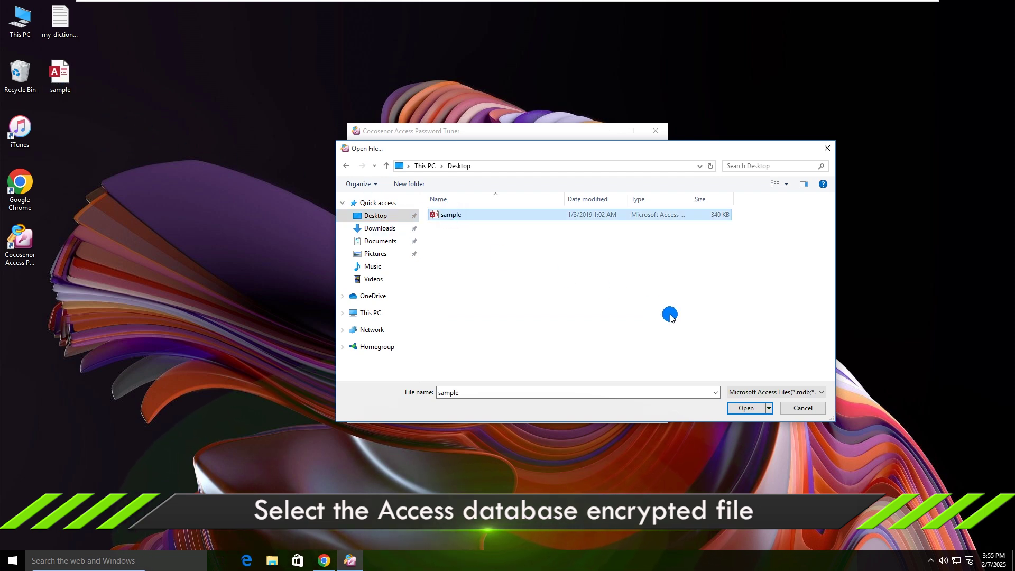
click(744, 409)
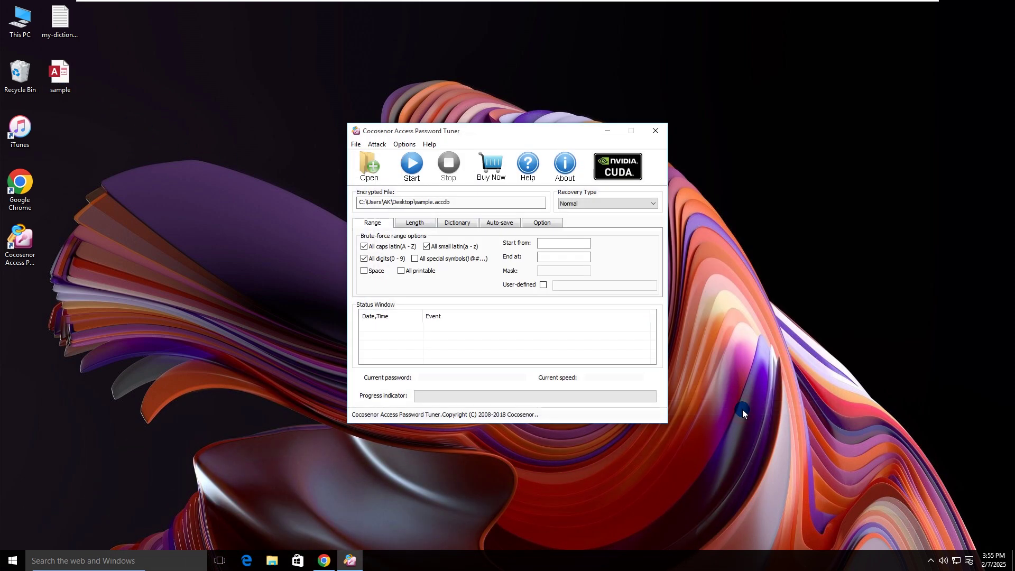
Step: Keep Normal recovery and exclude All caps latin from the brute-force range
click(580, 203)
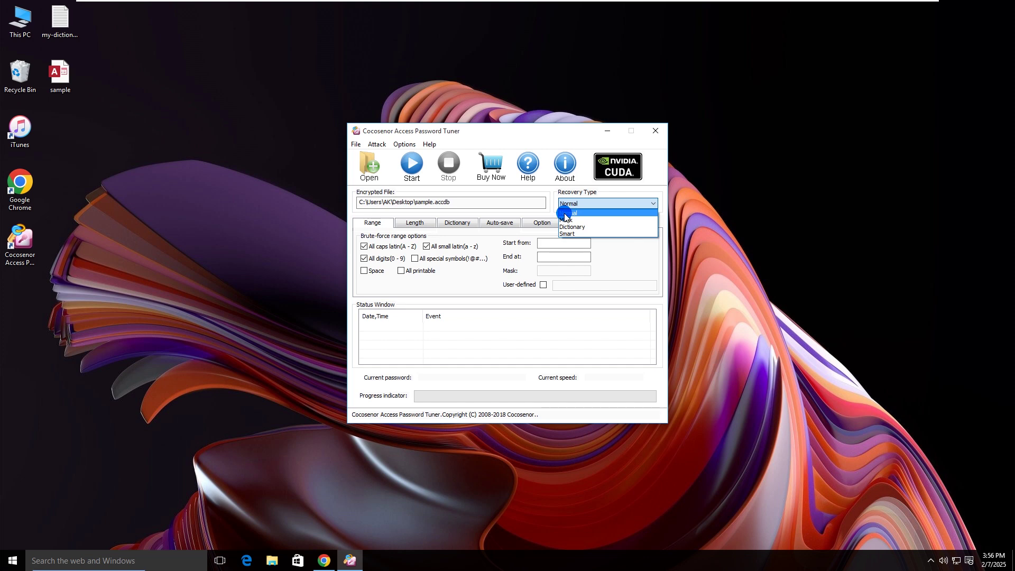
click(580, 215)
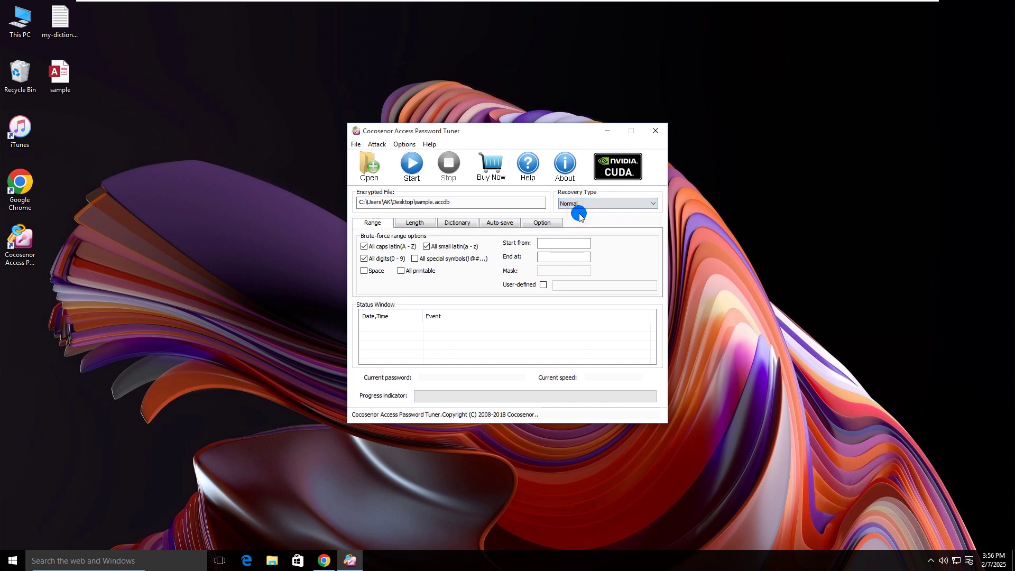
click(372, 225)
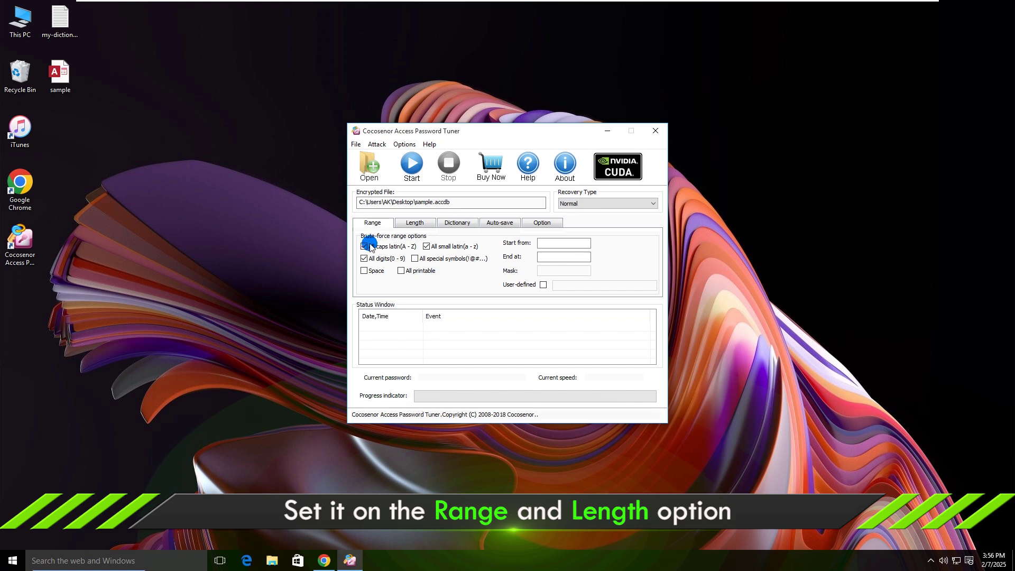
click(364, 246)
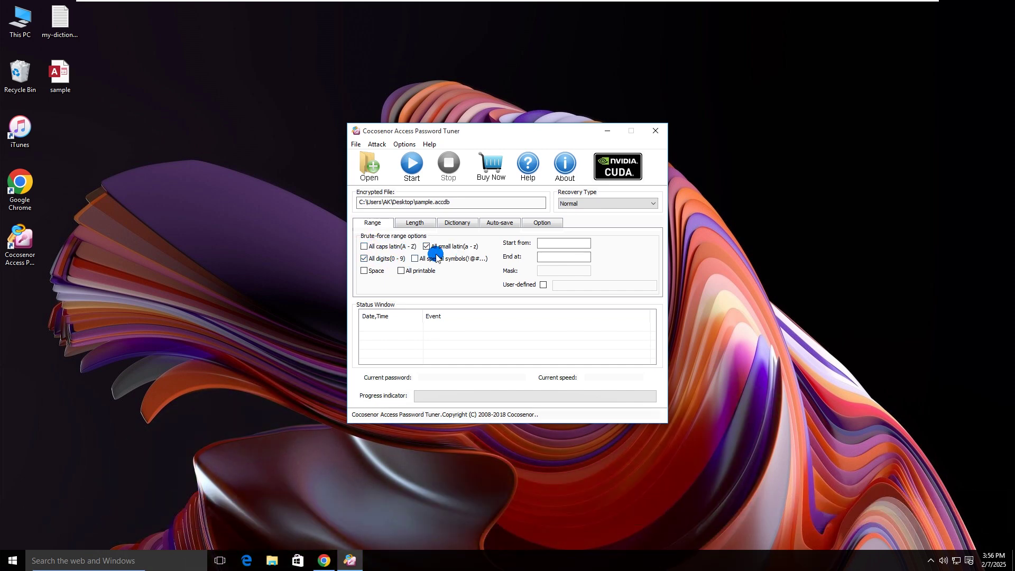
Step: Raise the minimal password length by one in the Length settings
click(415, 222)
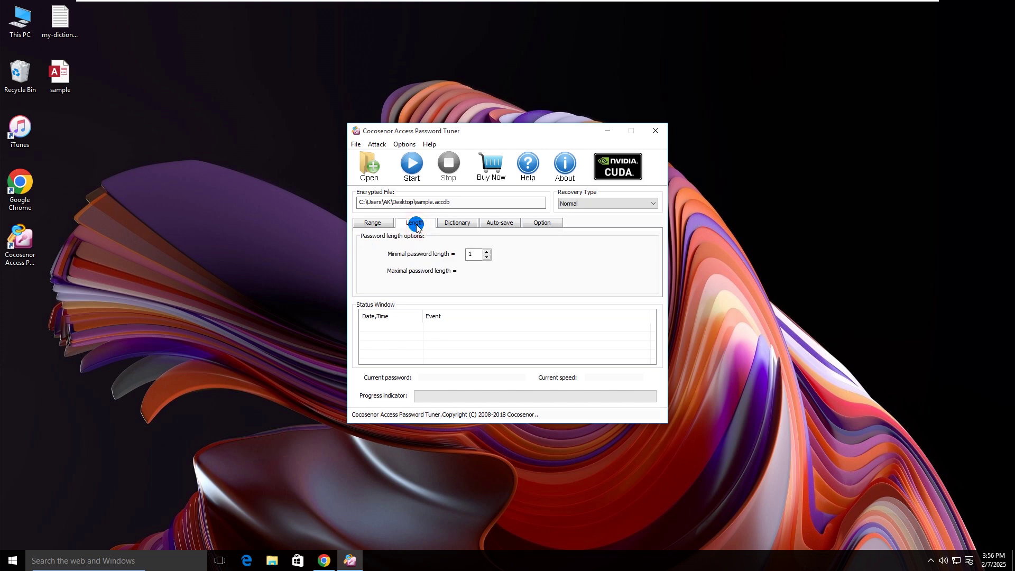
click(486, 252)
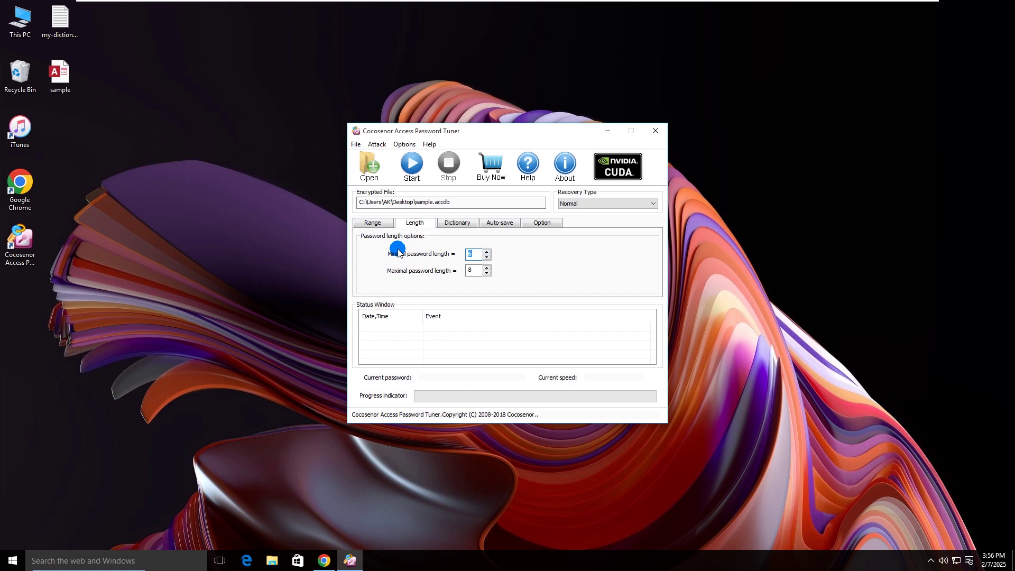
click(369, 225)
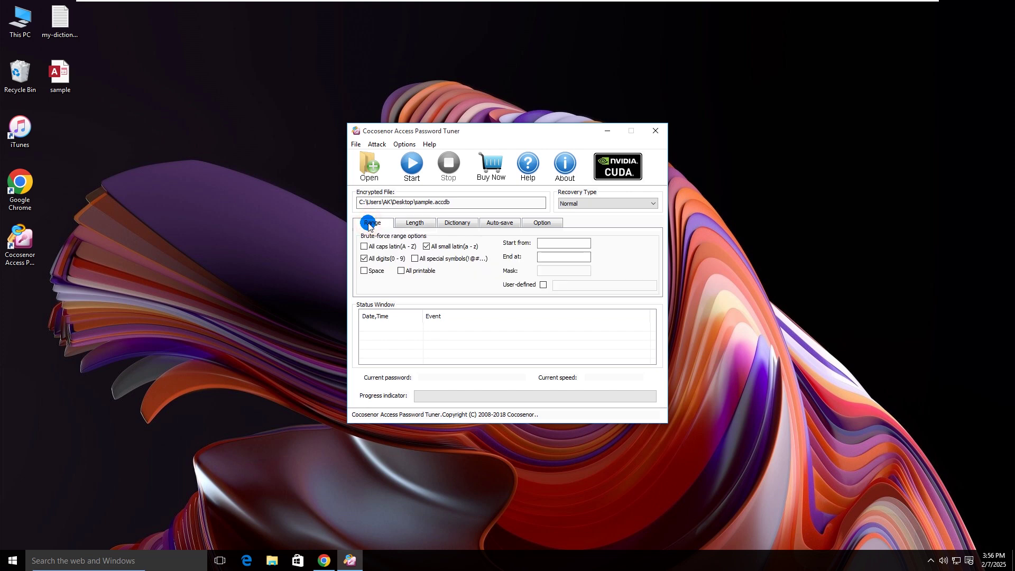
click(412, 167)
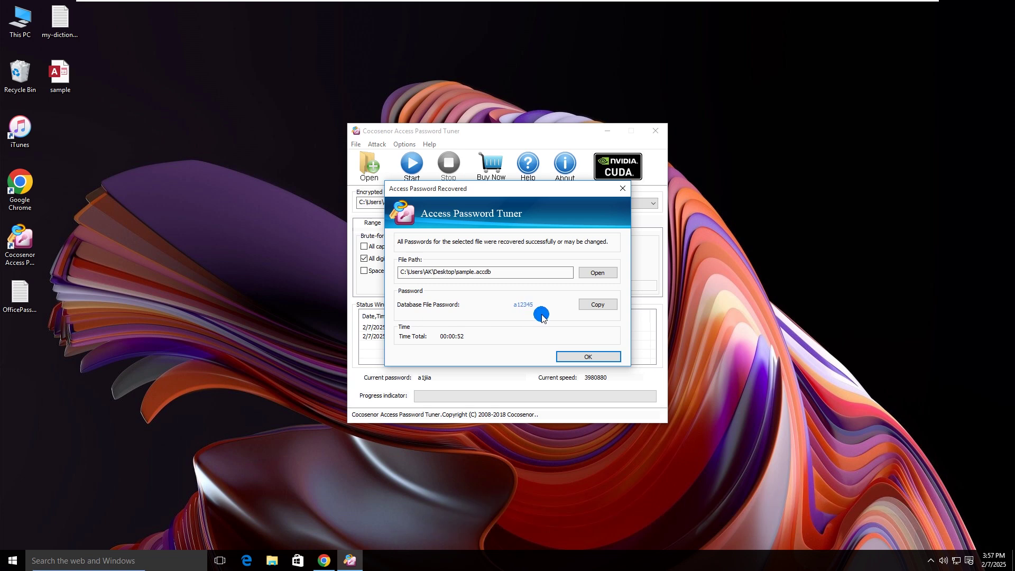
click(599, 315)
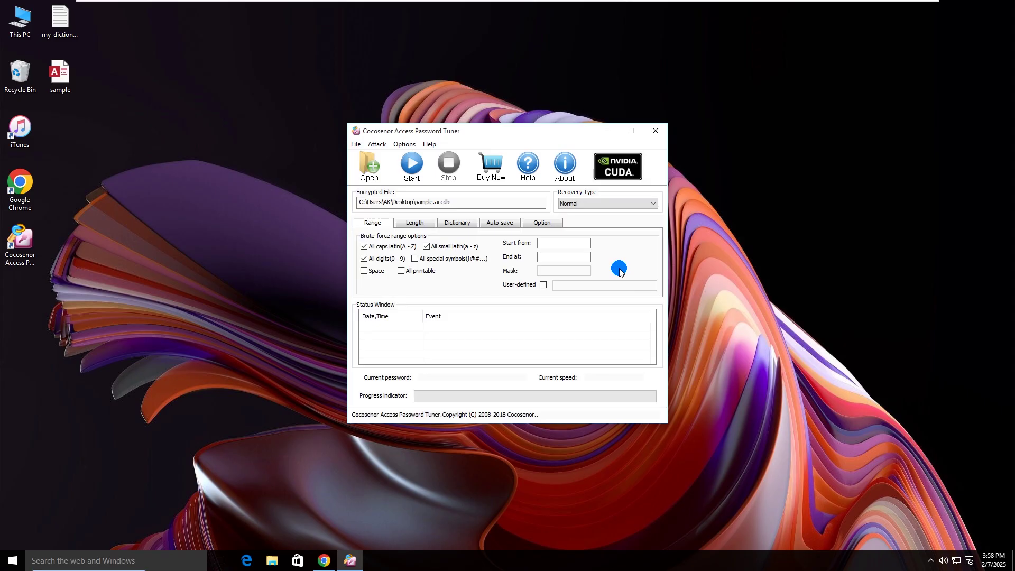
Step: Run a Mask attack with pattern a????? using digits only, recovering a12345
click(571, 203)
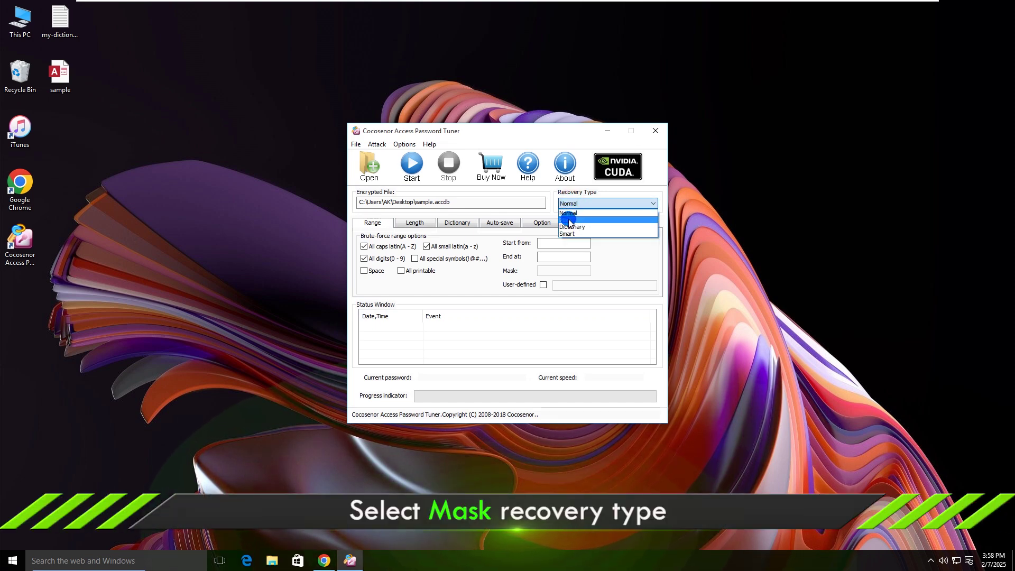
click(569, 220)
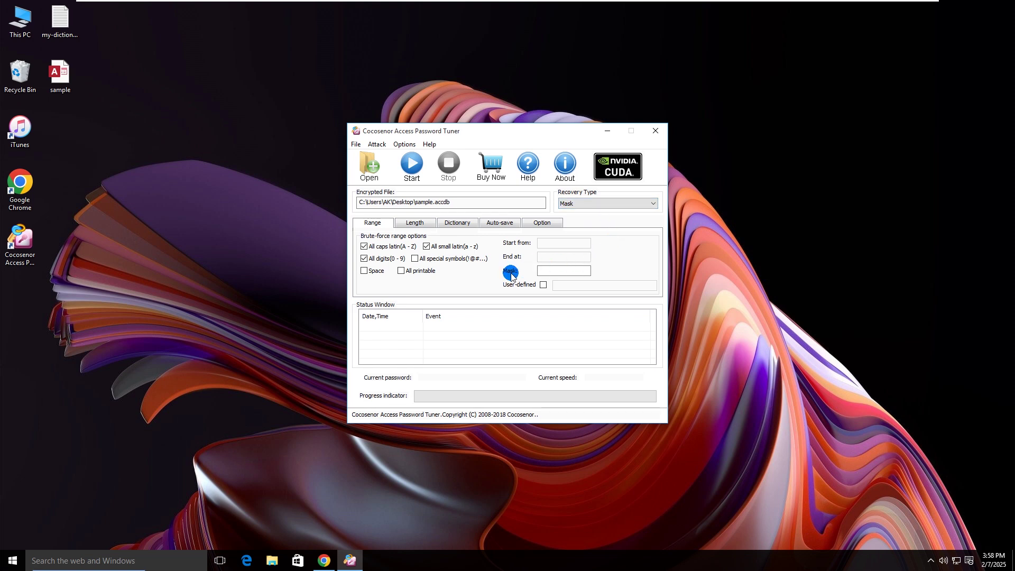
click(543, 271)
text(a????)
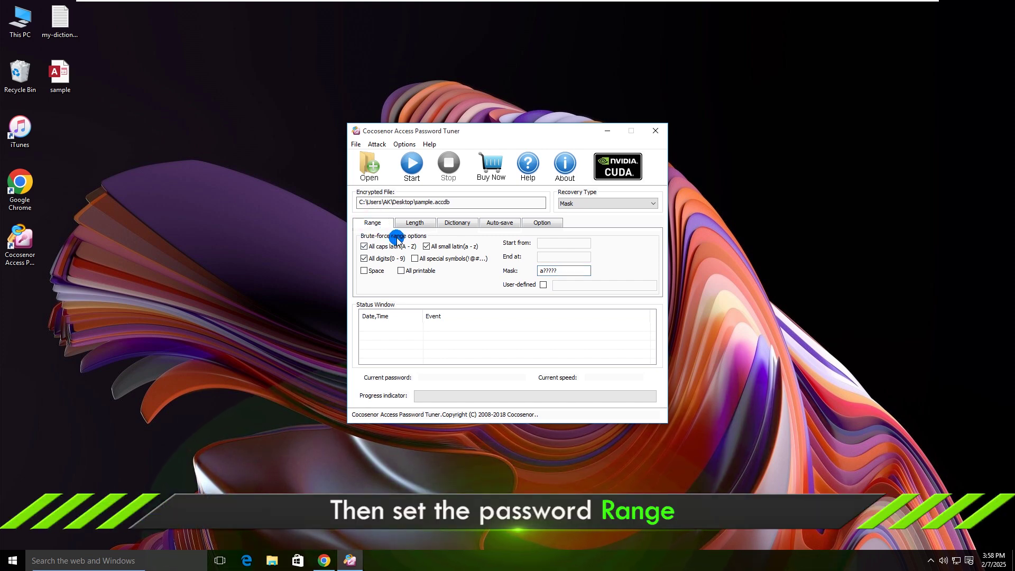
click(365, 246)
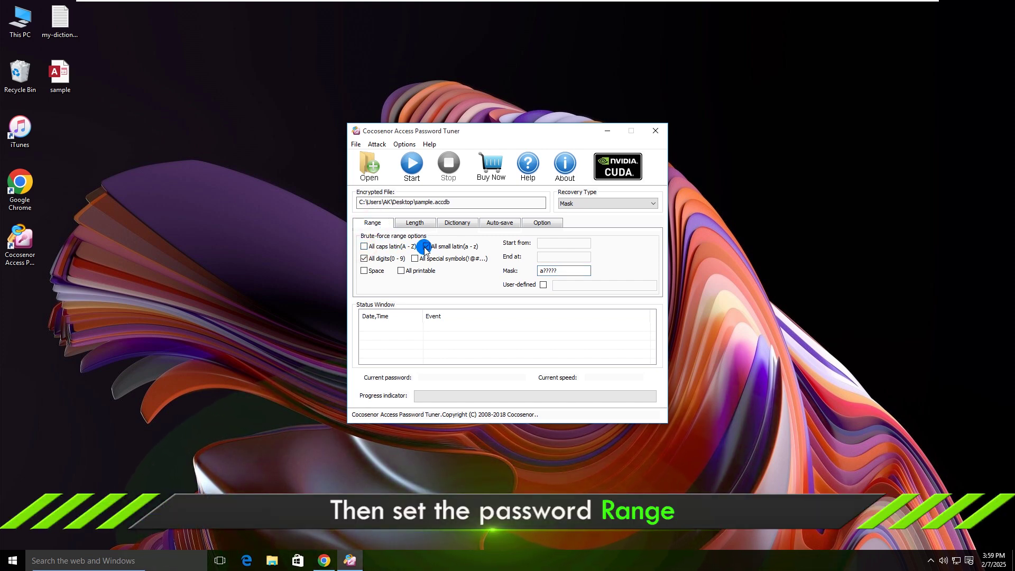
click(365, 259)
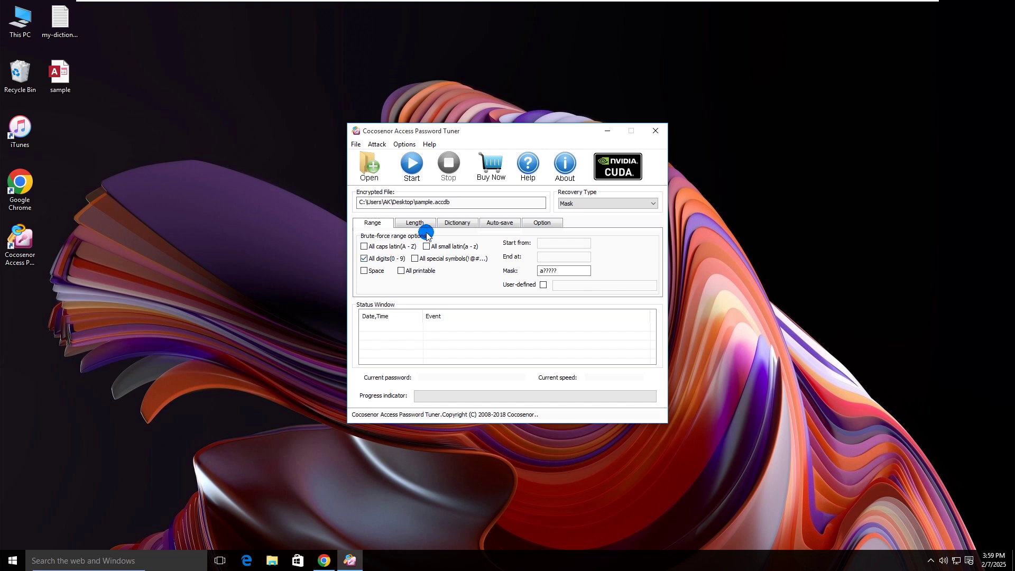
click(409, 165)
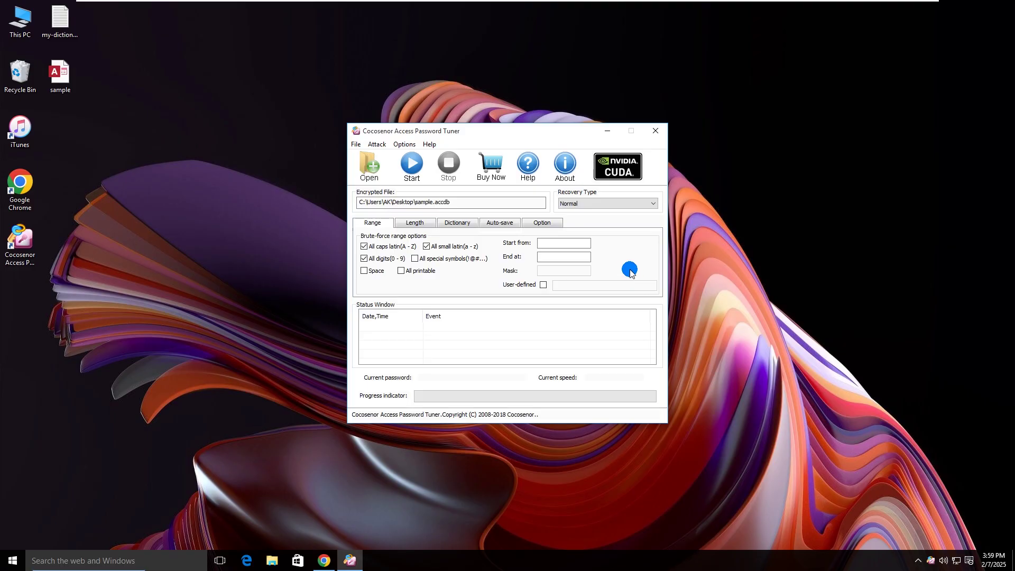
Step: Set Dictionary recovery and load my-dictionary.txt from the Desktop as the wordlist
click(574, 204)
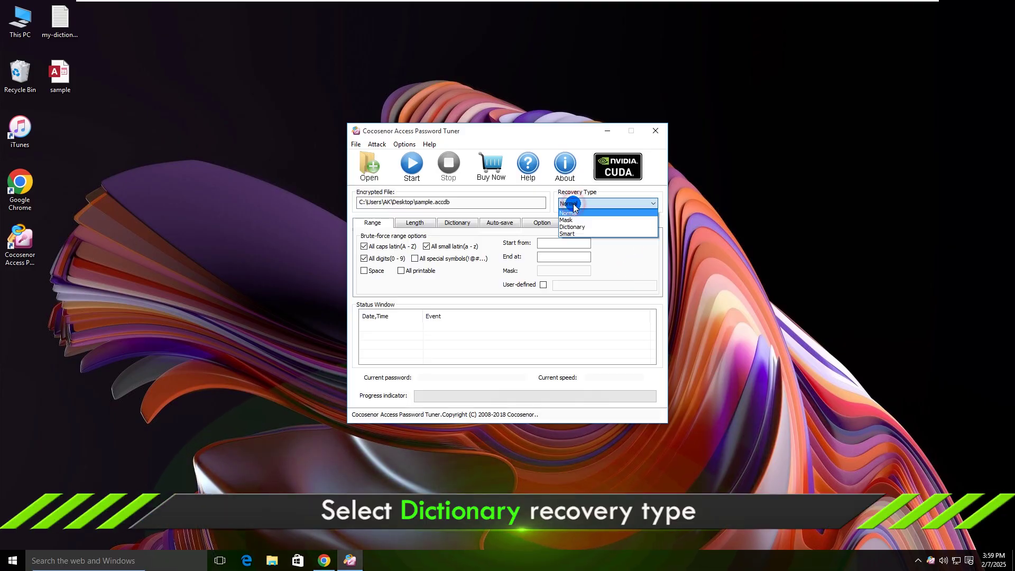
click(569, 228)
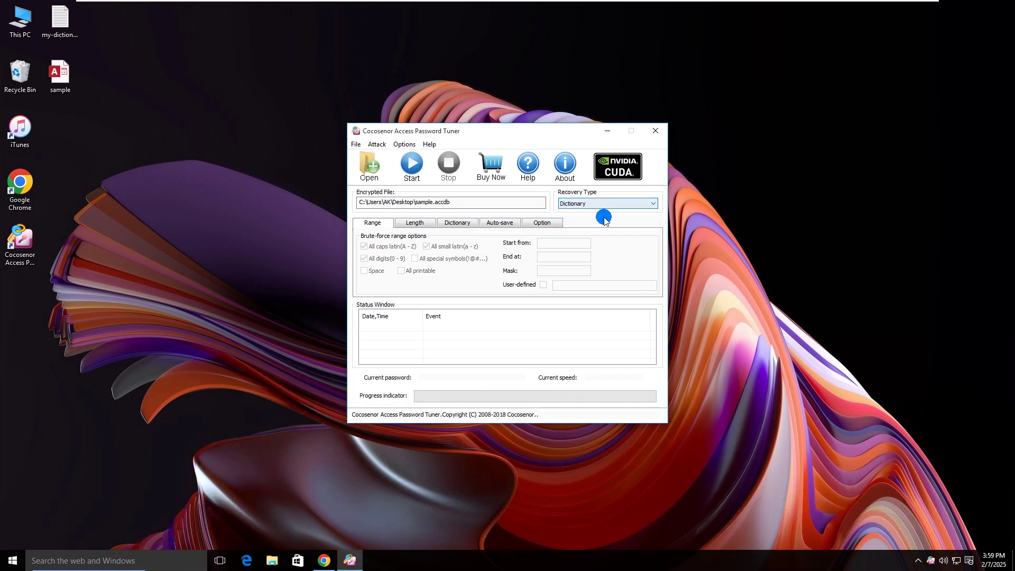
click(459, 225)
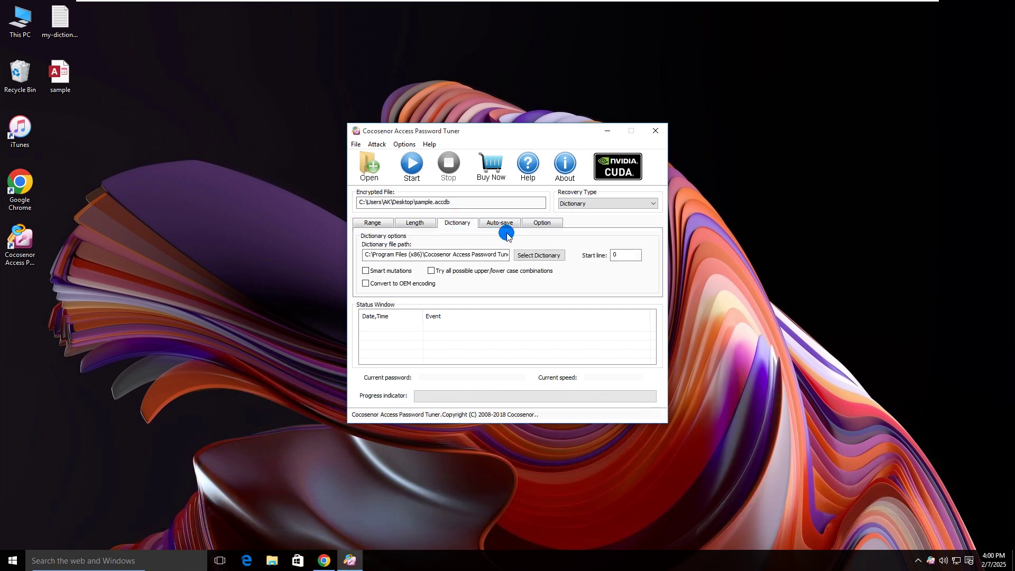
click(536, 256)
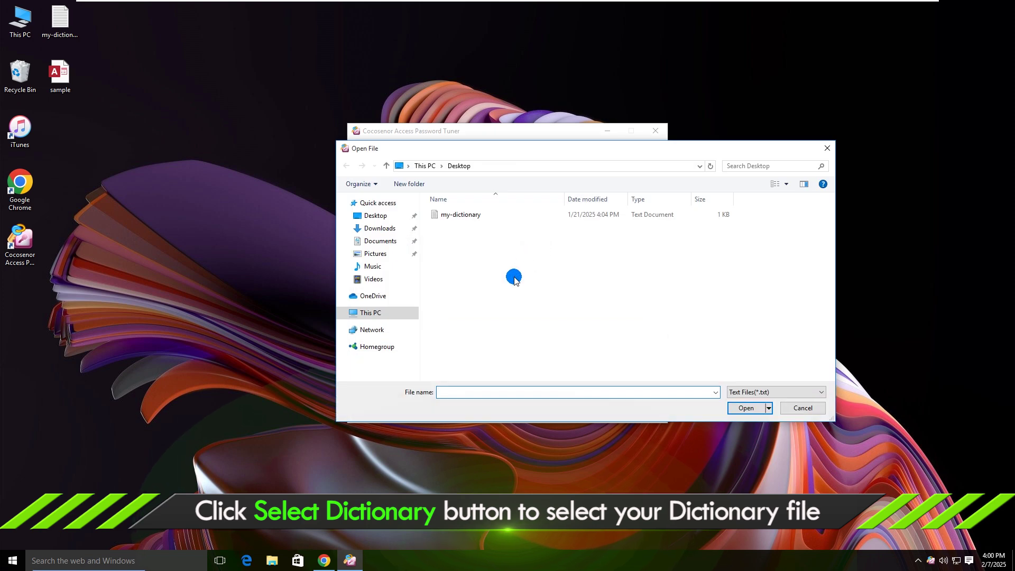
click(381, 218)
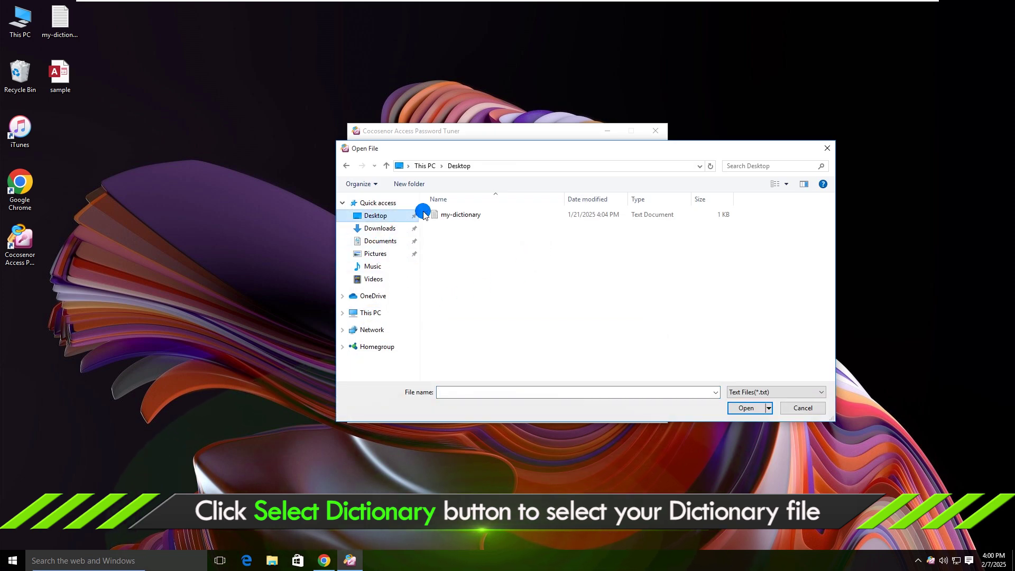
click(453, 214)
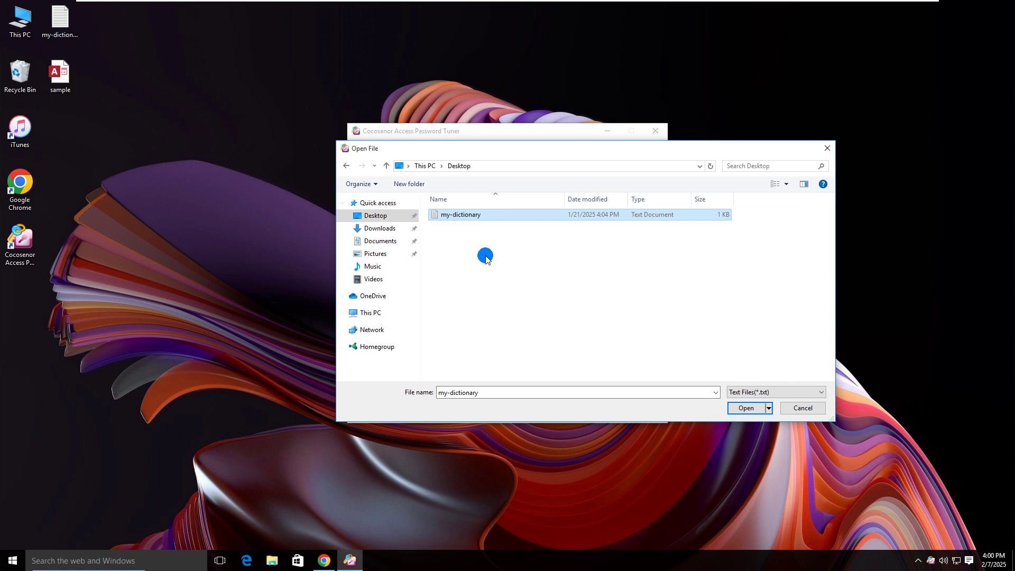
click(745, 408)
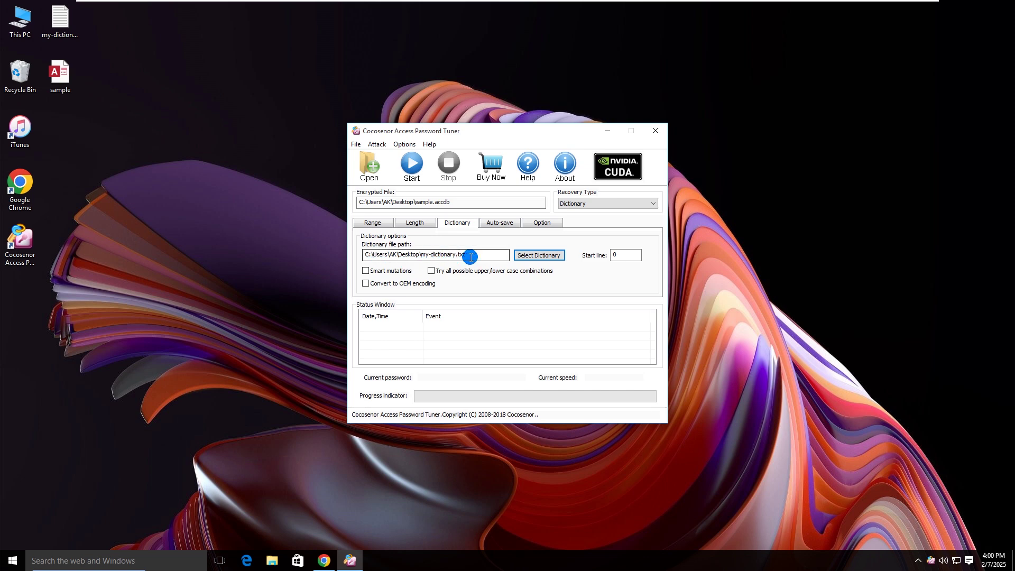
click(409, 172)
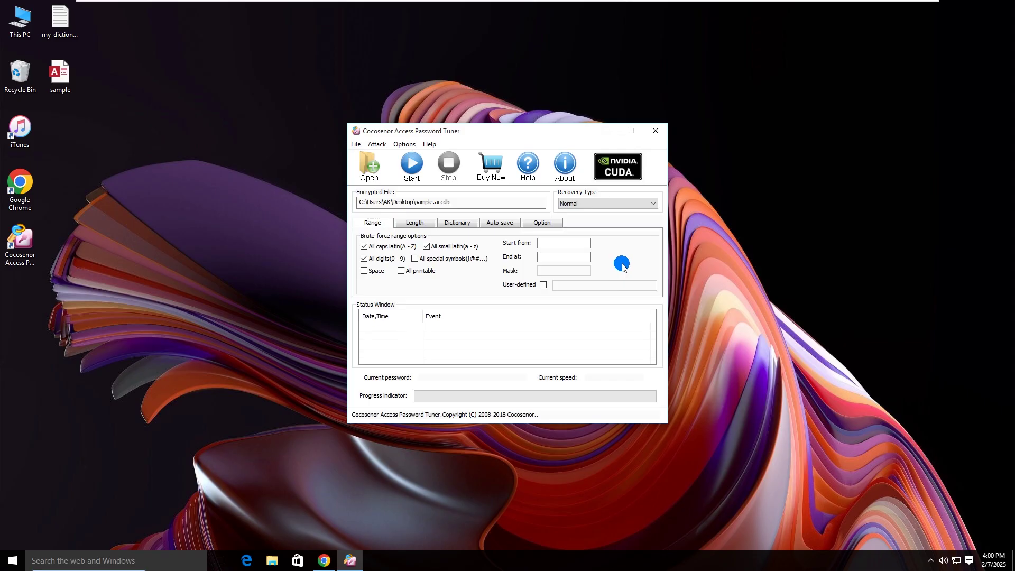
Step: Switch the recovery type to Smart and start the attack on sample.accdb
click(573, 204)
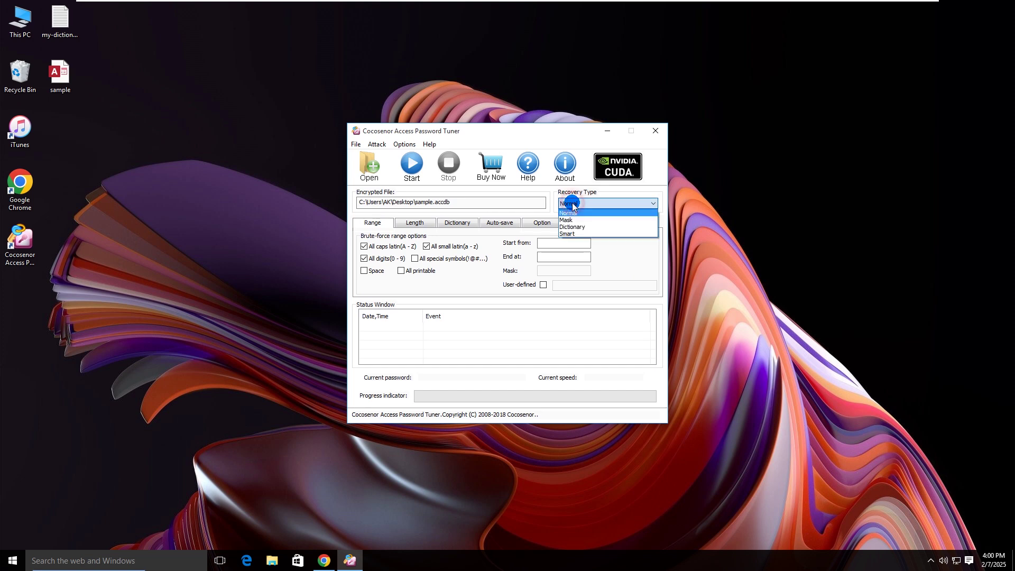
click(566, 234)
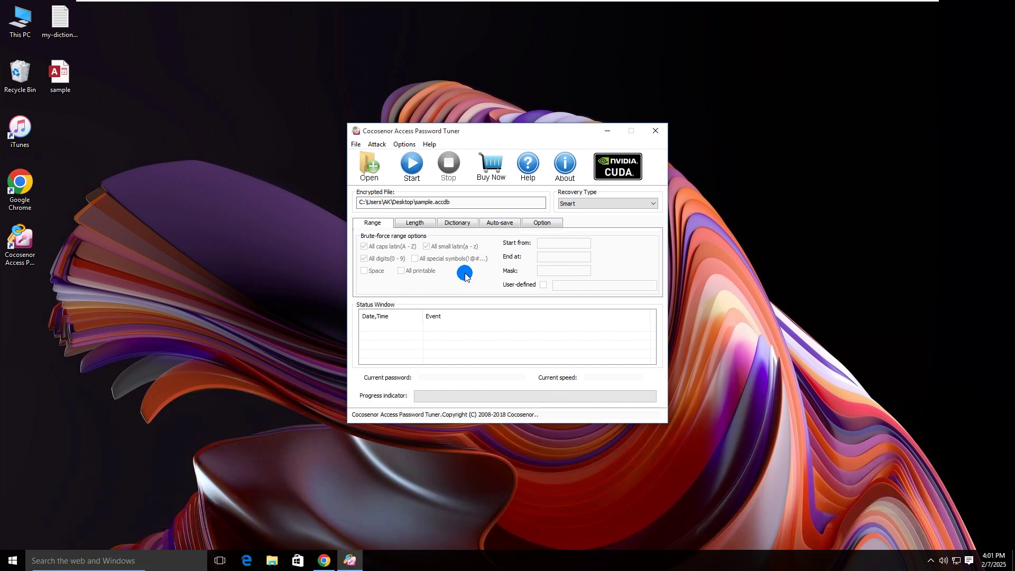
click(412, 167)
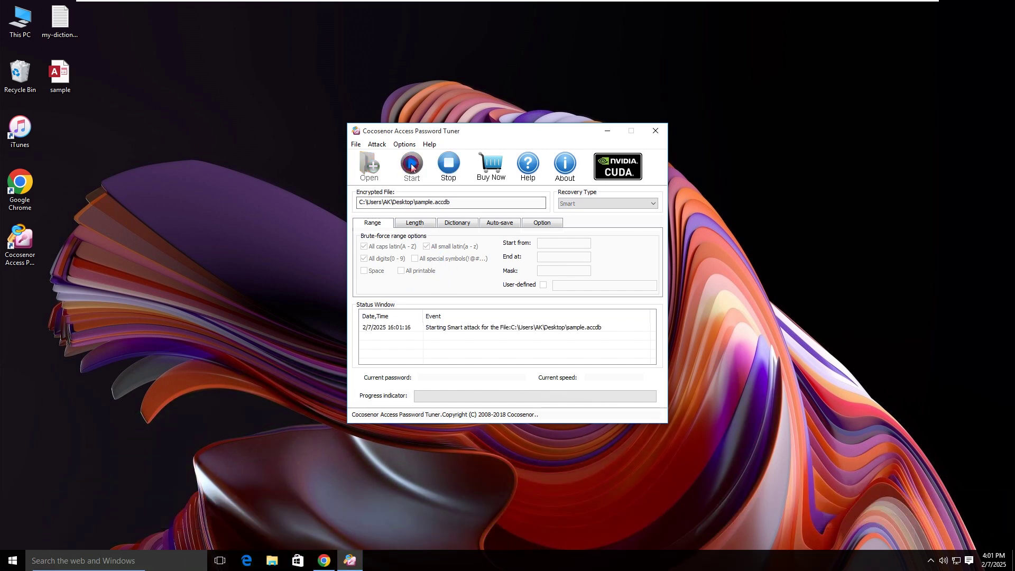